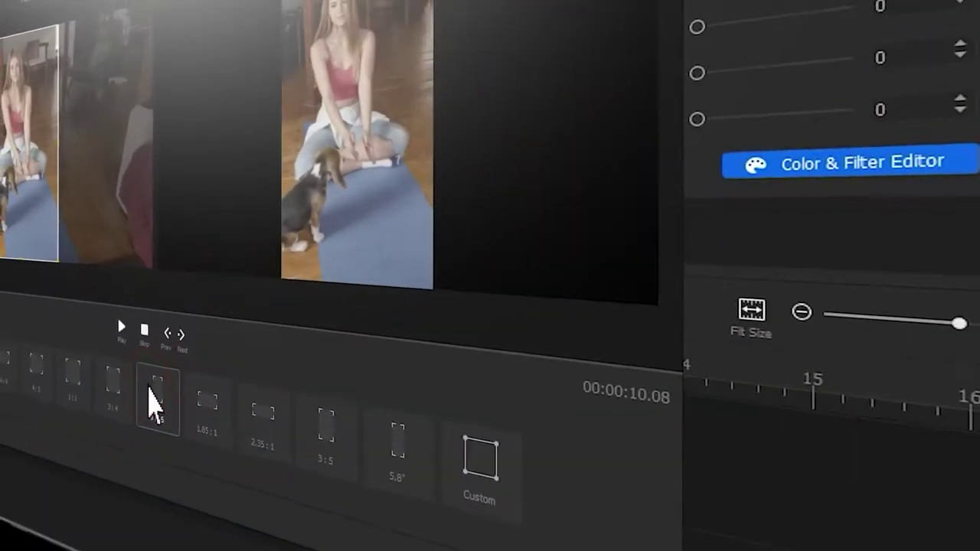
# Step: Crop the yoga clip to 9:16 and preview it, then set the surfer clip to 16:9
pyautogui.click(138, 375)
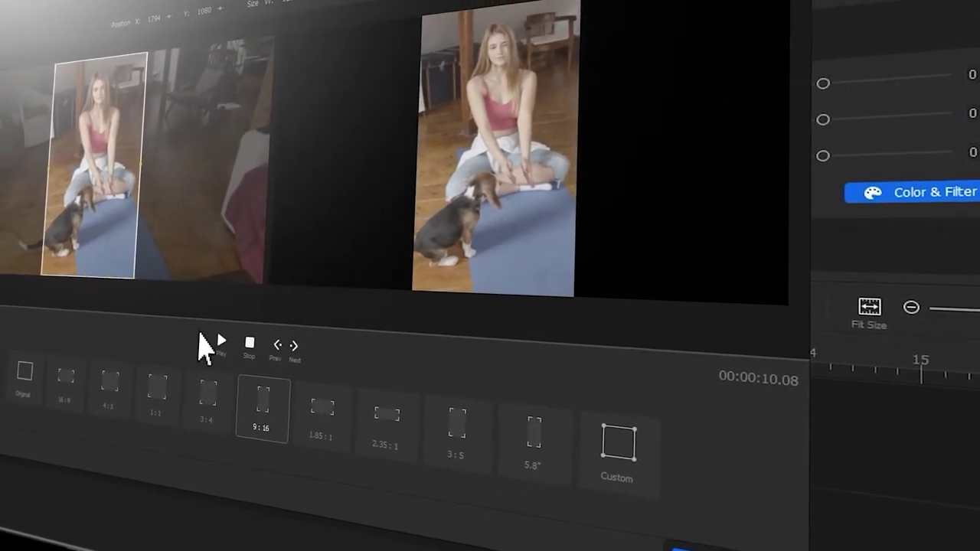
pyautogui.click(186, 335)
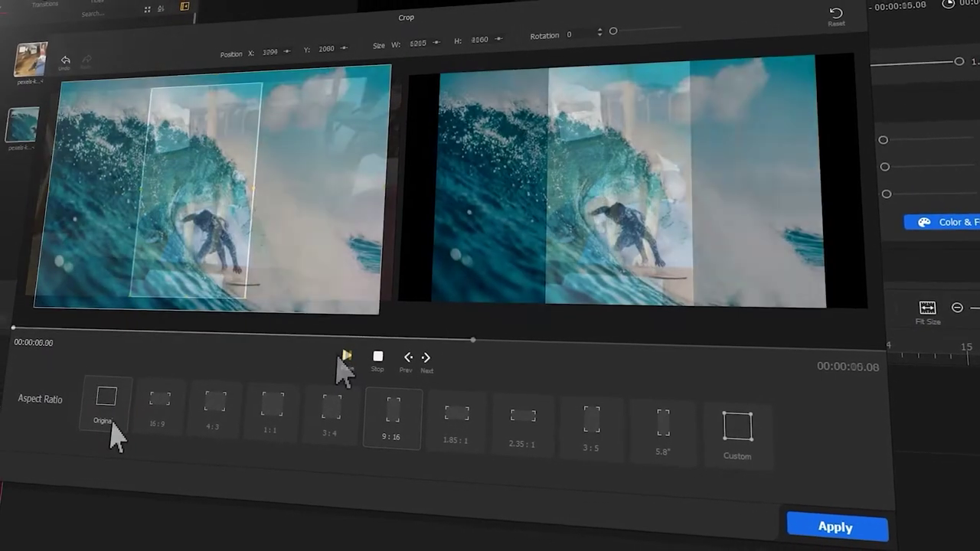
pyautogui.click(164, 408)
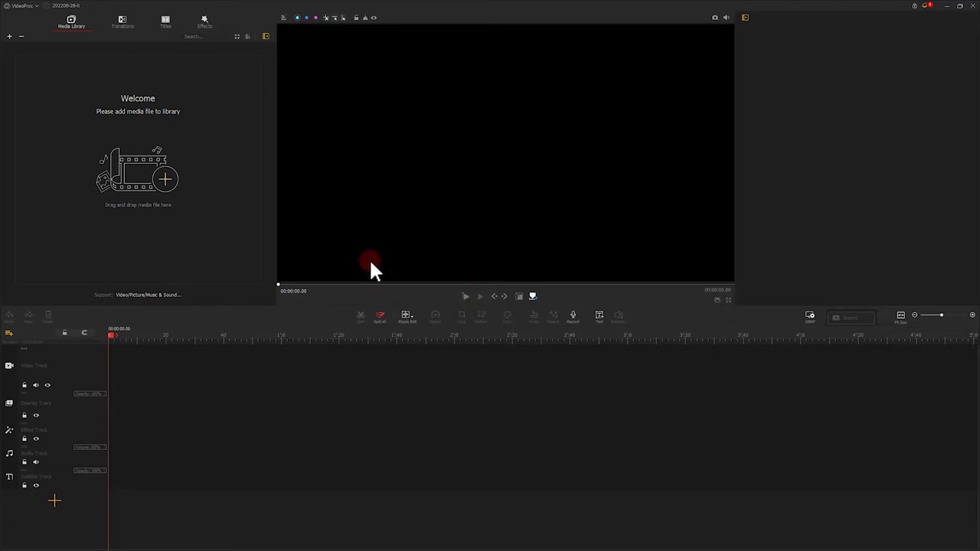
# Step: Import all ten transition2 files (I01–I04, Video1–Video5, music.mp3) into the Media Library
pyautogui.click(171, 177)
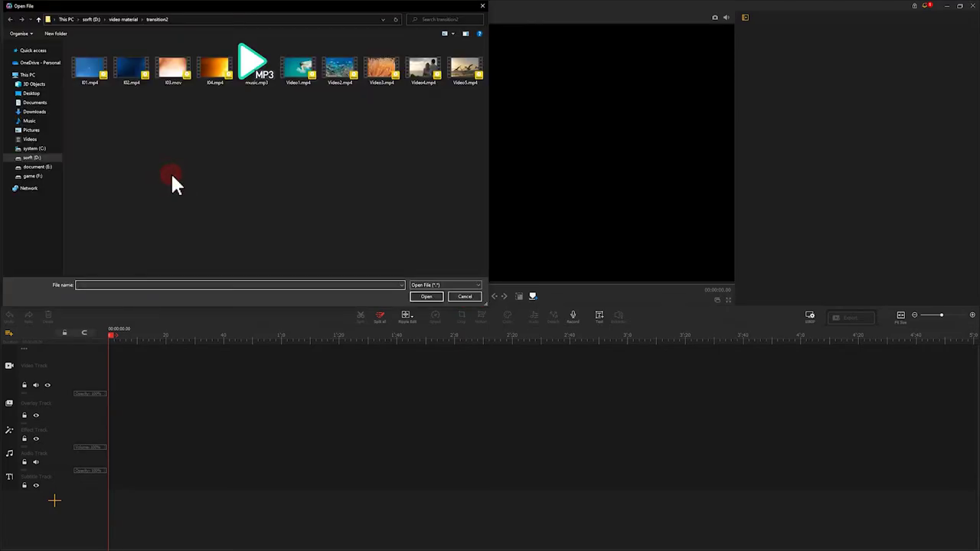
pyautogui.moveTo(467, 96); pyautogui.dragTo(89, 76)
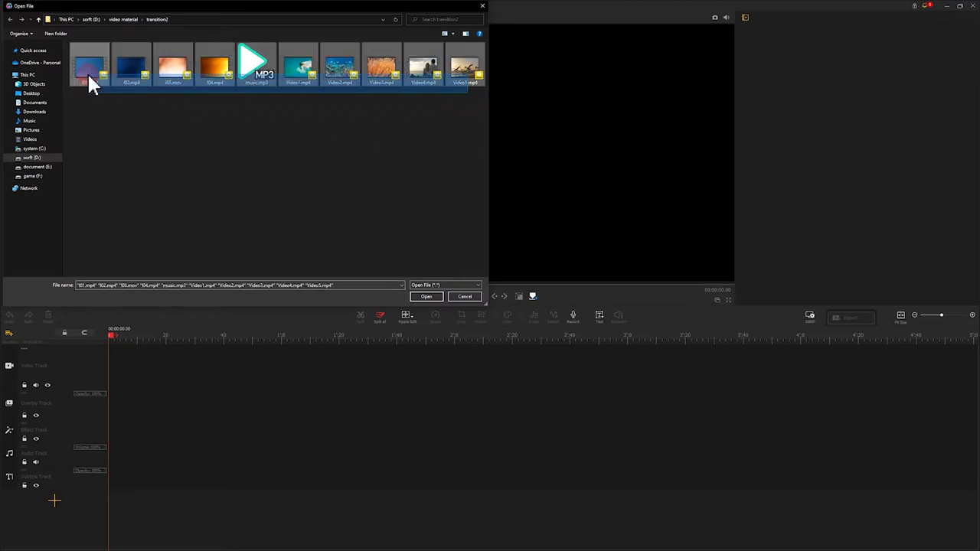
pyautogui.click(433, 298)
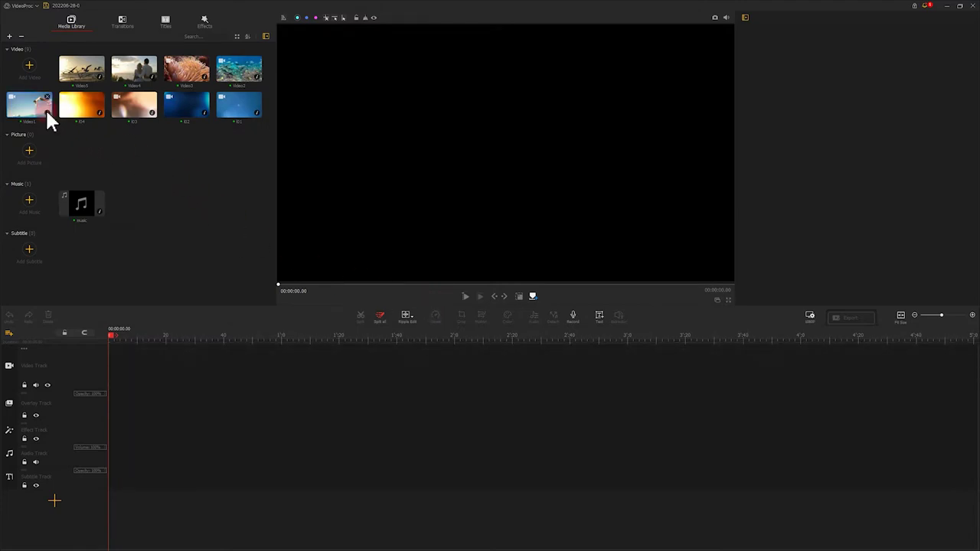
# Step: Lay Video1 trimmed to 1.73 s, then Video2, plus music.mp3 on the audio track, and preview
pyautogui.moveTo(42, 111); pyautogui.dragTo(127, 350)
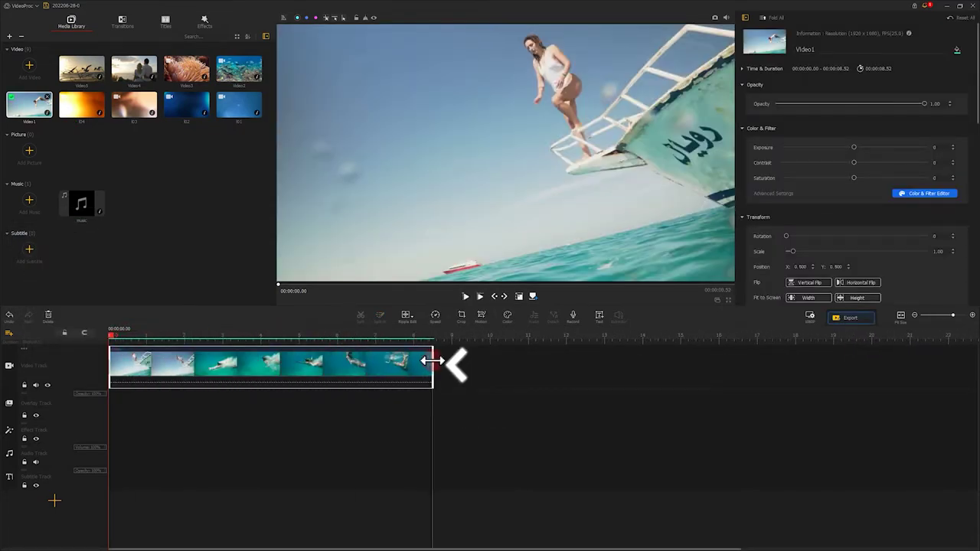
pyautogui.moveTo(218, 365); pyautogui.dragTo(175, 359)
pyautogui.moveTo(239, 69); pyautogui.dragTo(175, 362)
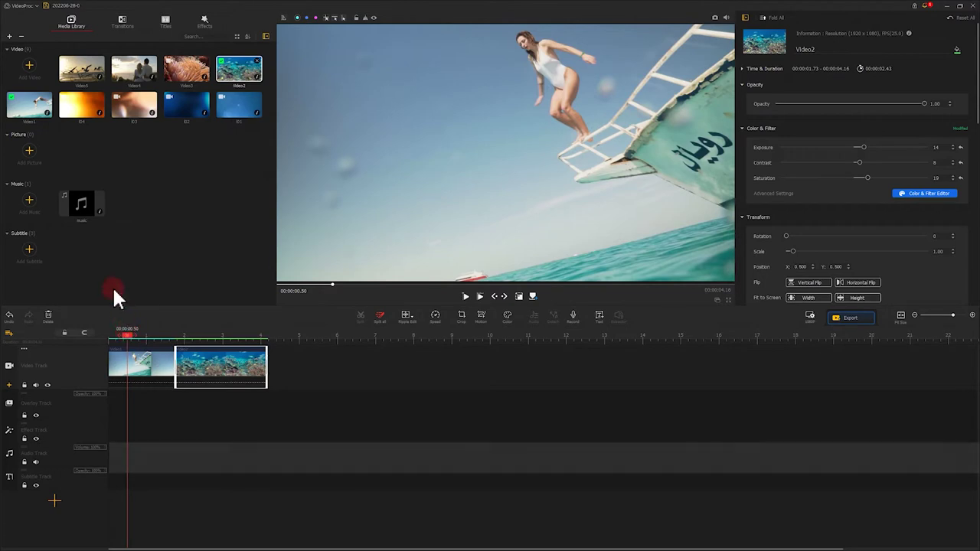
pyautogui.moveTo(79, 212); pyautogui.dragTo(109, 452)
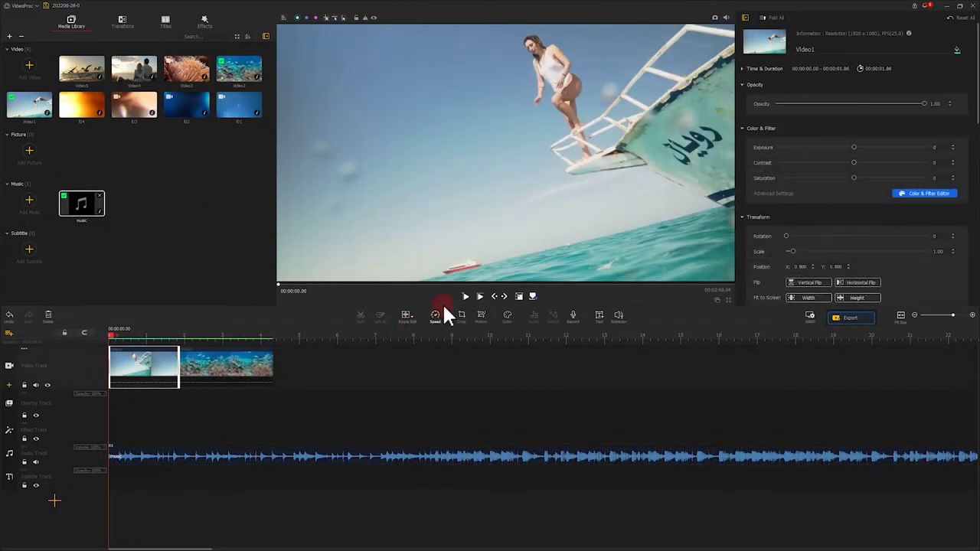
pyautogui.click(465, 295)
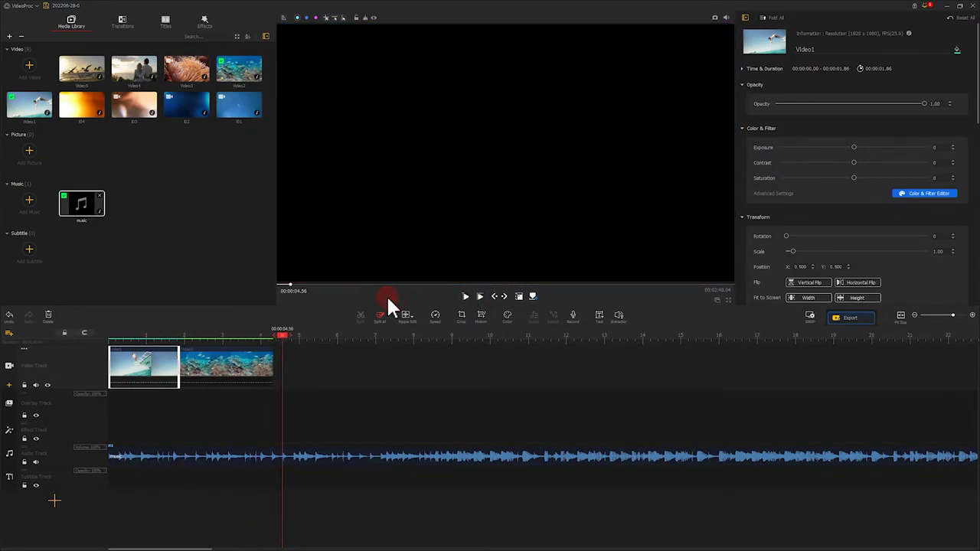
pyautogui.moveTo(280, 332); pyautogui.dragTo(98, 339)
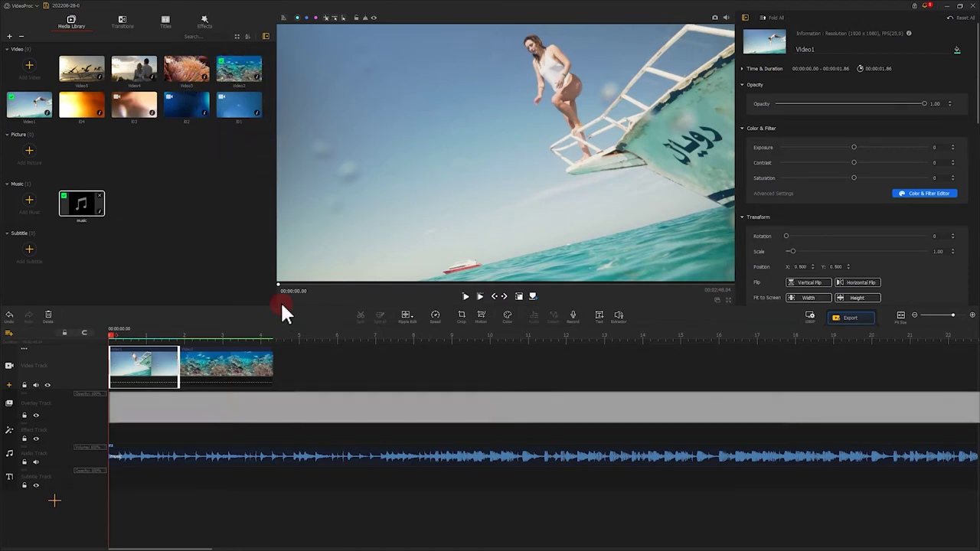
# Step: Place I01 on the overlay track from the start and fit it to screen height
pyautogui.moveTo(228, 108); pyautogui.dragTo(111, 406)
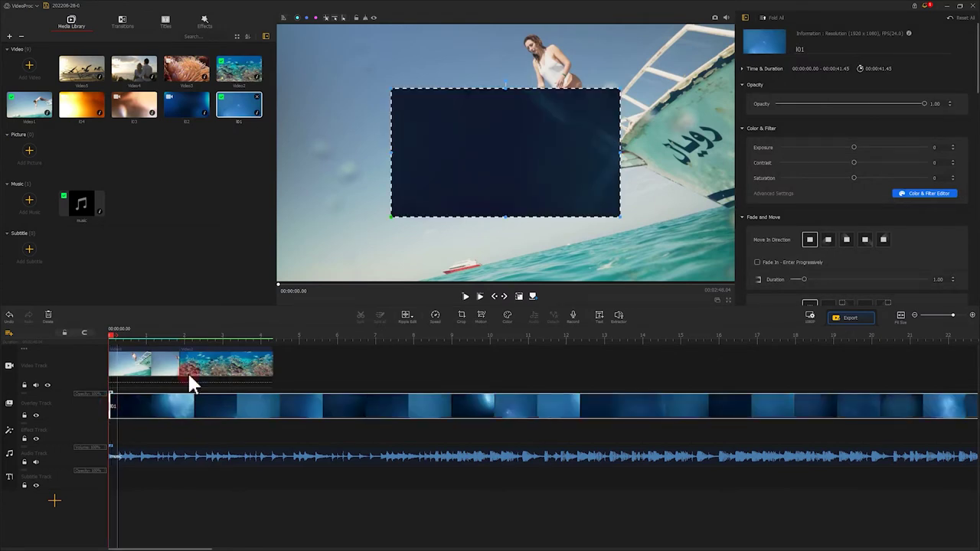
pyautogui.moveTo(976, 80); pyautogui.dragTo(976, 144)
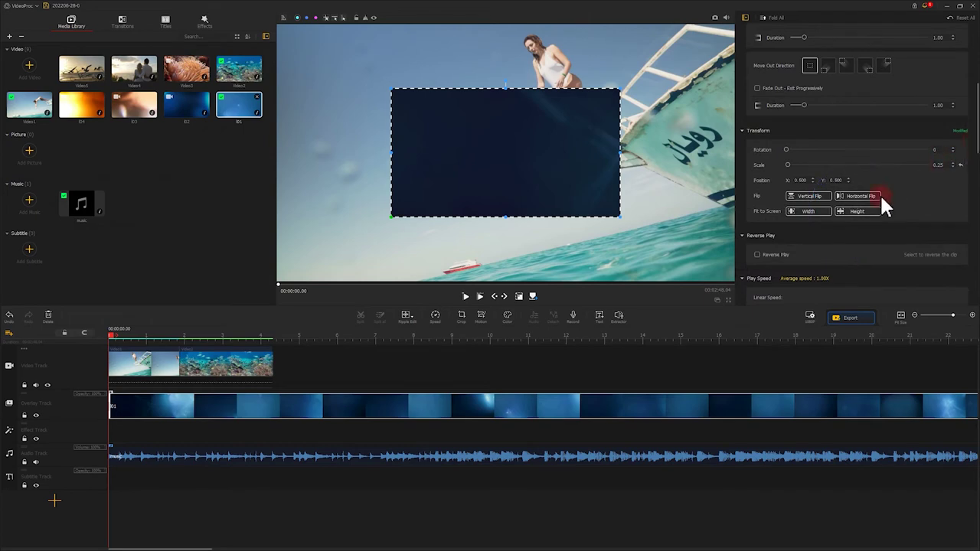
pyautogui.click(865, 211)
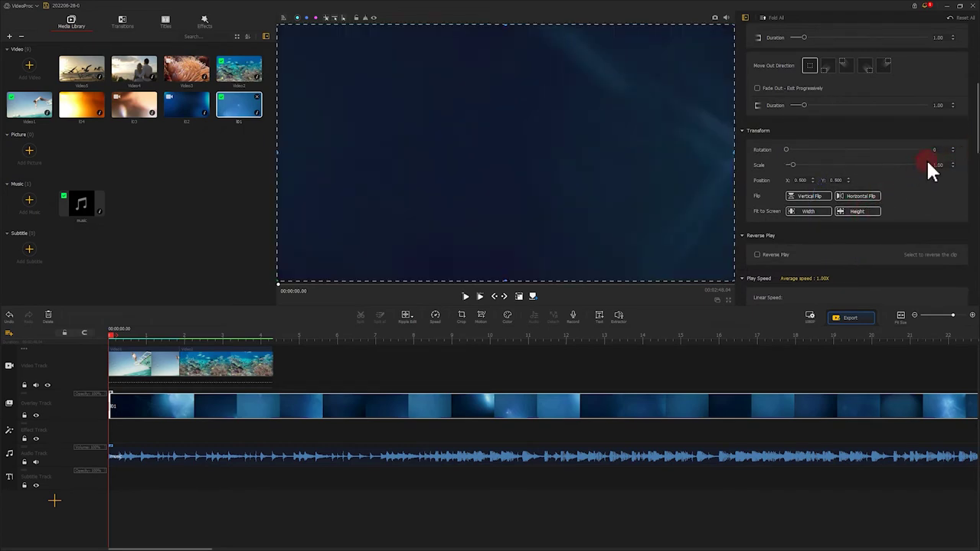
# Step: Set the I01 overlay's blend mode to Screen, scrub to check it, and add a marker
pyautogui.moveTo(976, 129); pyautogui.dragTo(976, 279)
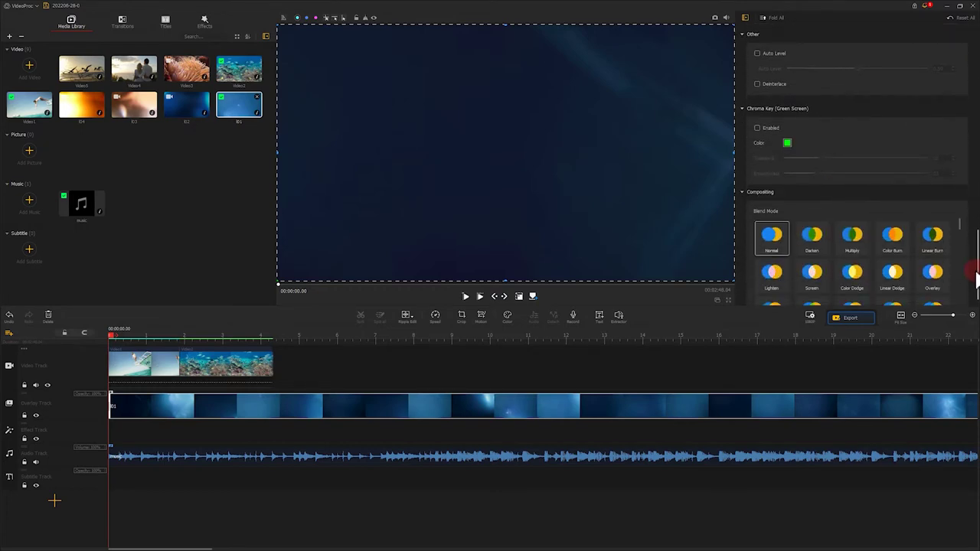
pyautogui.click(812, 273)
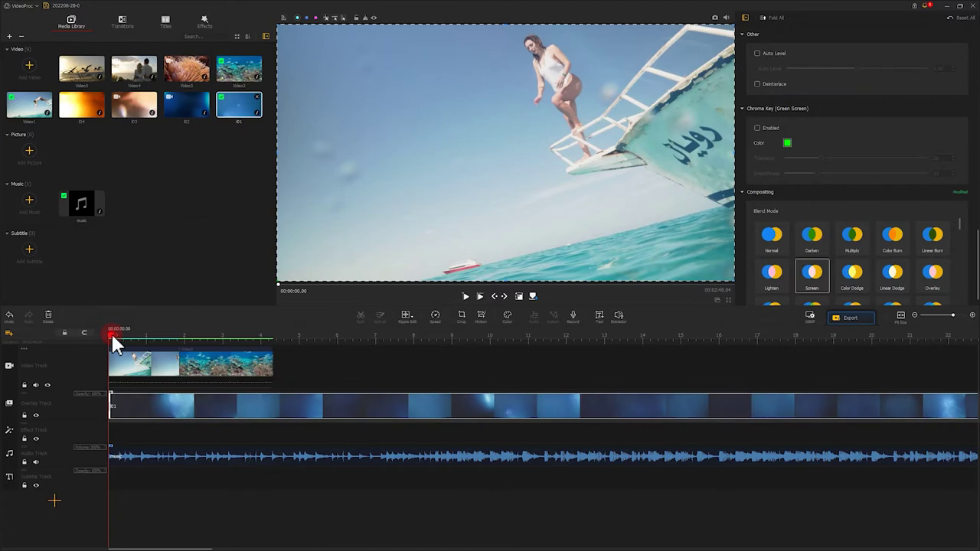
pyautogui.moveTo(114, 337); pyautogui.dragTo(265, 338)
pyautogui.press('m')
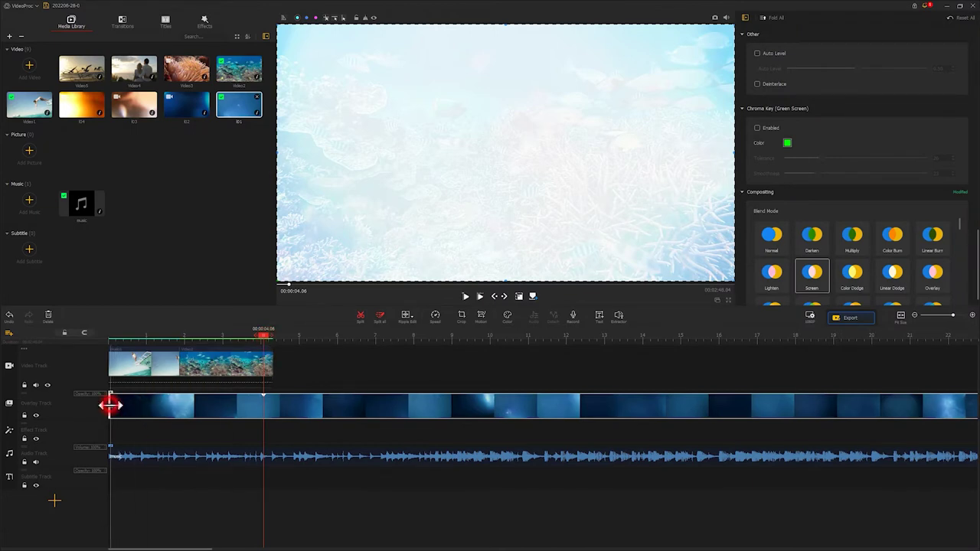
# Step: Move I01 to the first cut, split it at 00:00:02.73, delete the right piece, and replay
pyautogui.moveTo(291, 406); pyautogui.dragTo(209, 406)
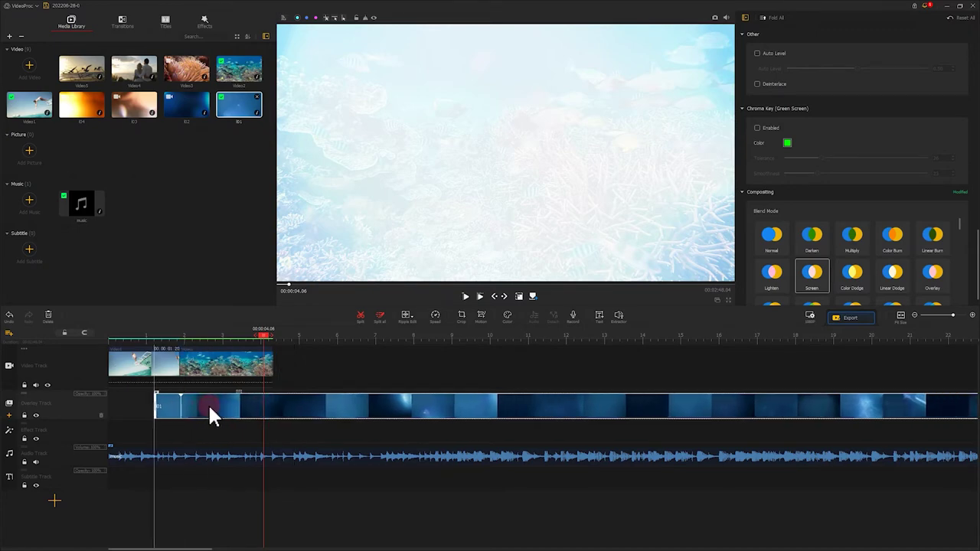
pyautogui.moveTo(264, 331); pyautogui.dragTo(212, 338)
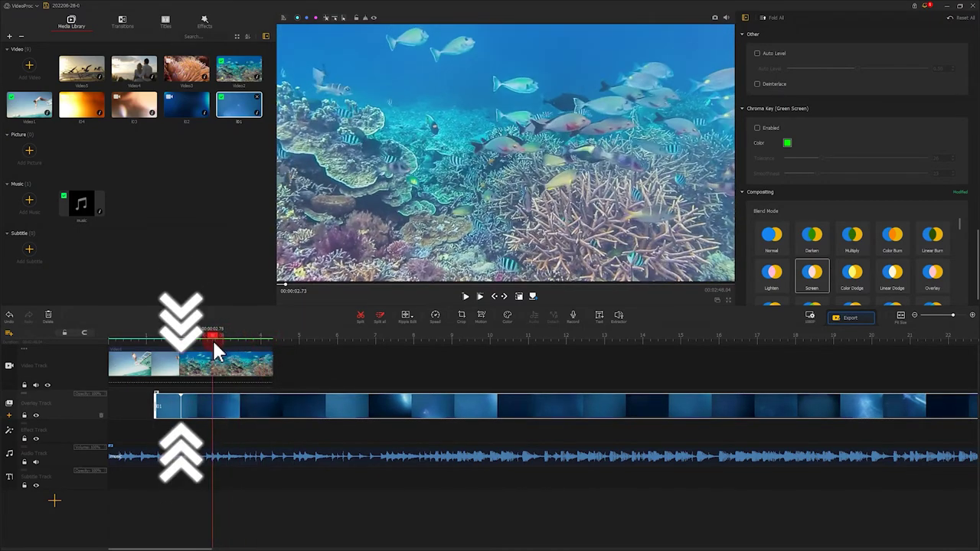
pyautogui.hotkey('ctrl', 'b')
pyautogui.click(65, 333)
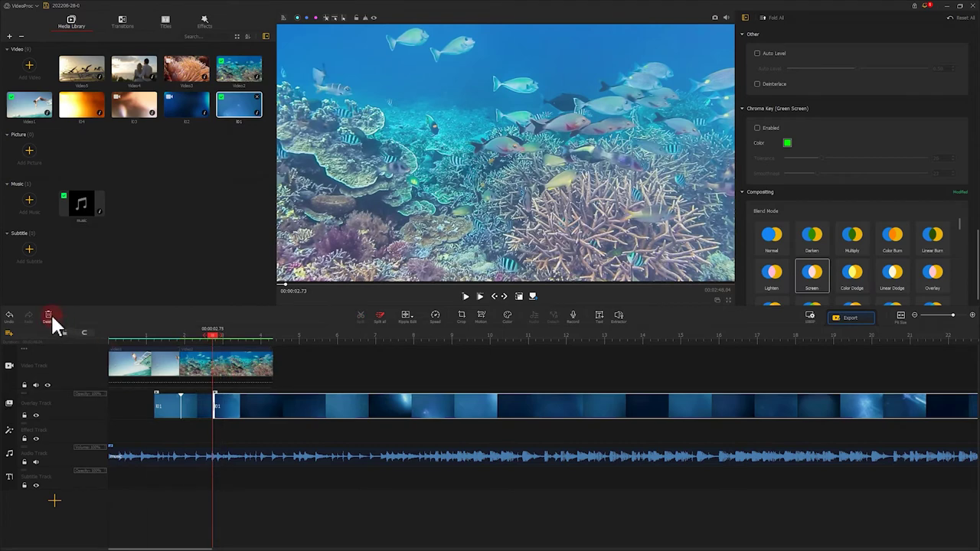
pyautogui.click(51, 317)
pyautogui.click(198, 417)
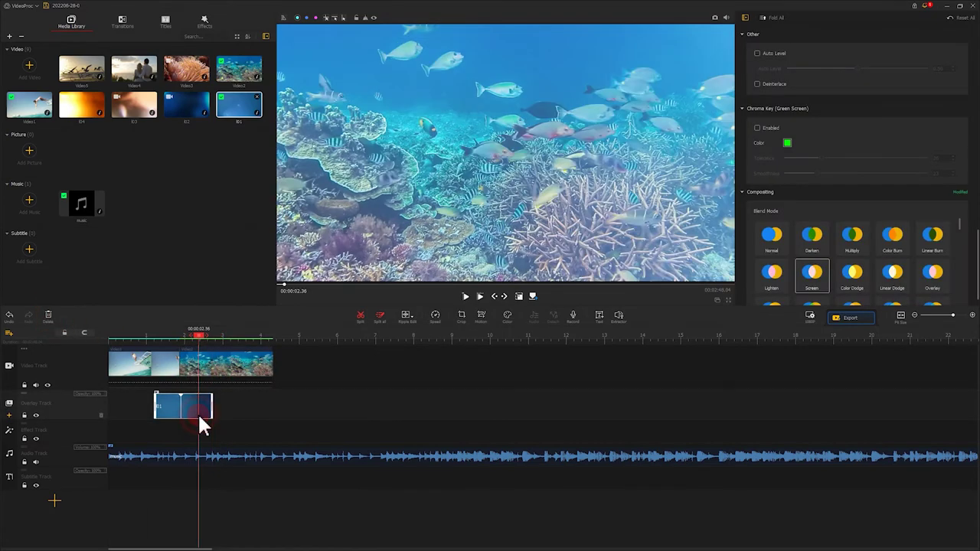
pyautogui.press('Home')
pyautogui.click(234, 325)
pyautogui.press('space')
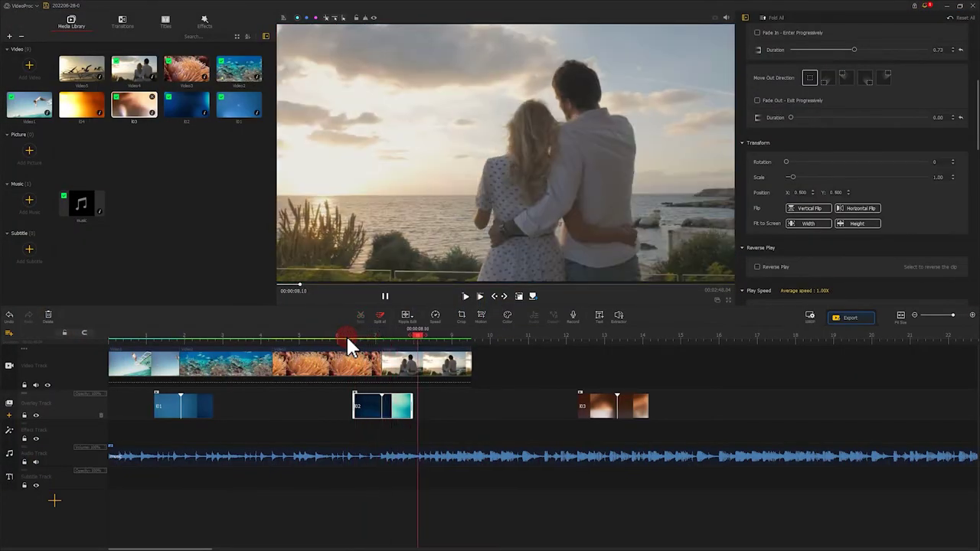
# Step: Stop playback at 6.20 s, then move the playhead just before the couple-to-seagull cut
pyautogui.click(346, 341)
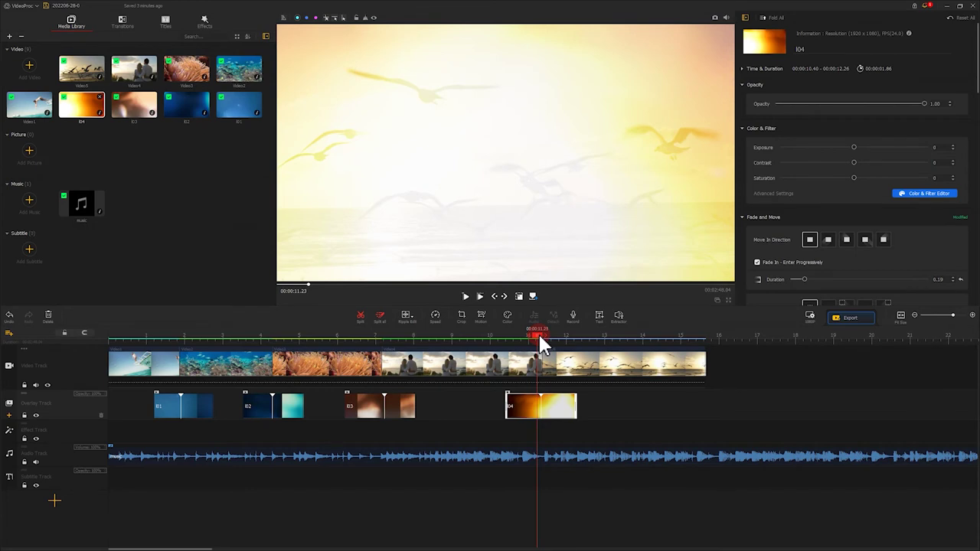
pyautogui.moveTo(539, 336); pyautogui.dragTo(534, 334)
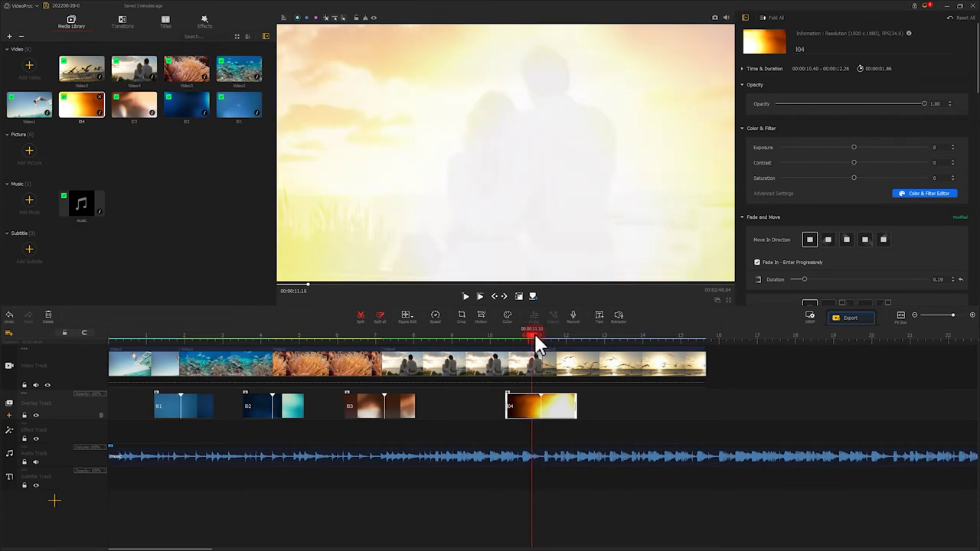
# Step: Add a Fade transition between the couple and seagull clips and preview it
pyautogui.click(119, 29)
pyautogui.moveTo(39, 84); pyautogui.dragTo(516, 363)
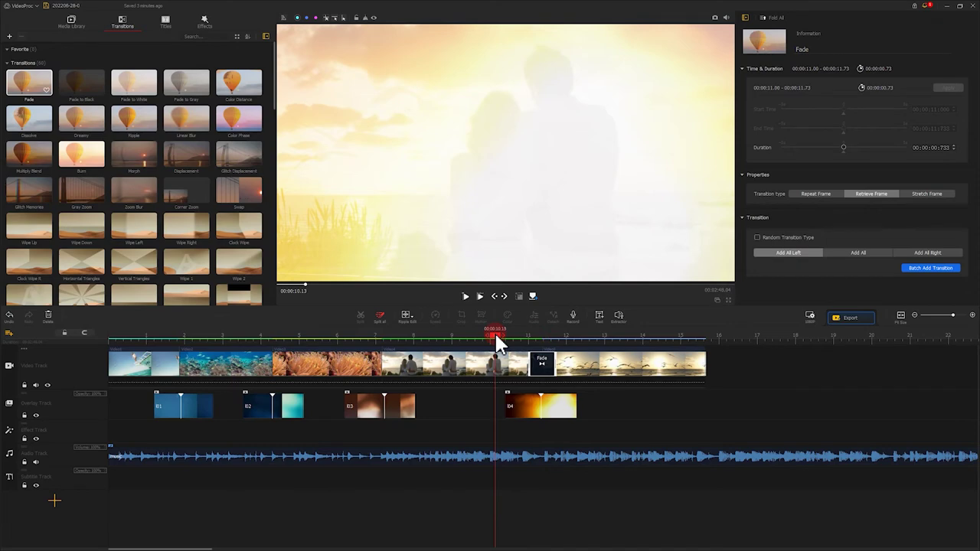
pyautogui.click(465, 298)
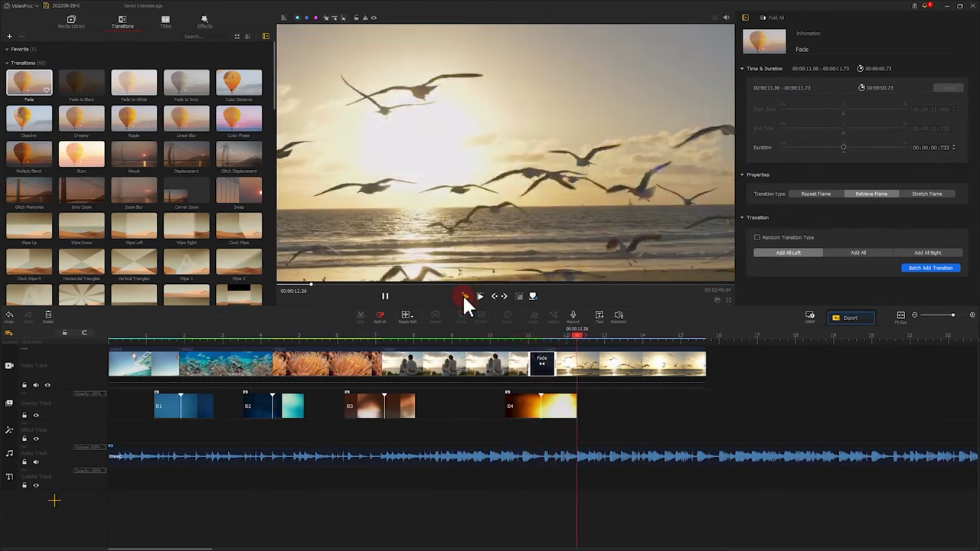
pyautogui.click(385, 298)
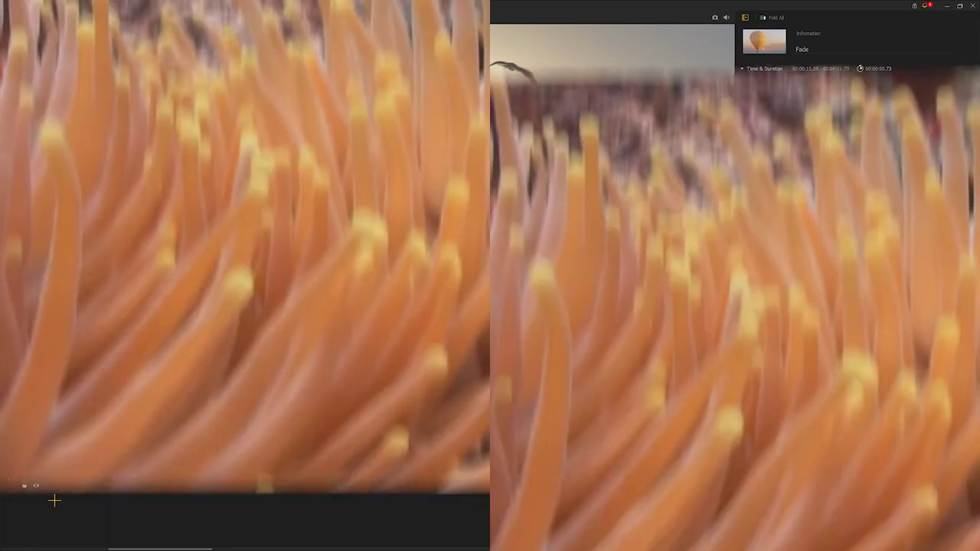